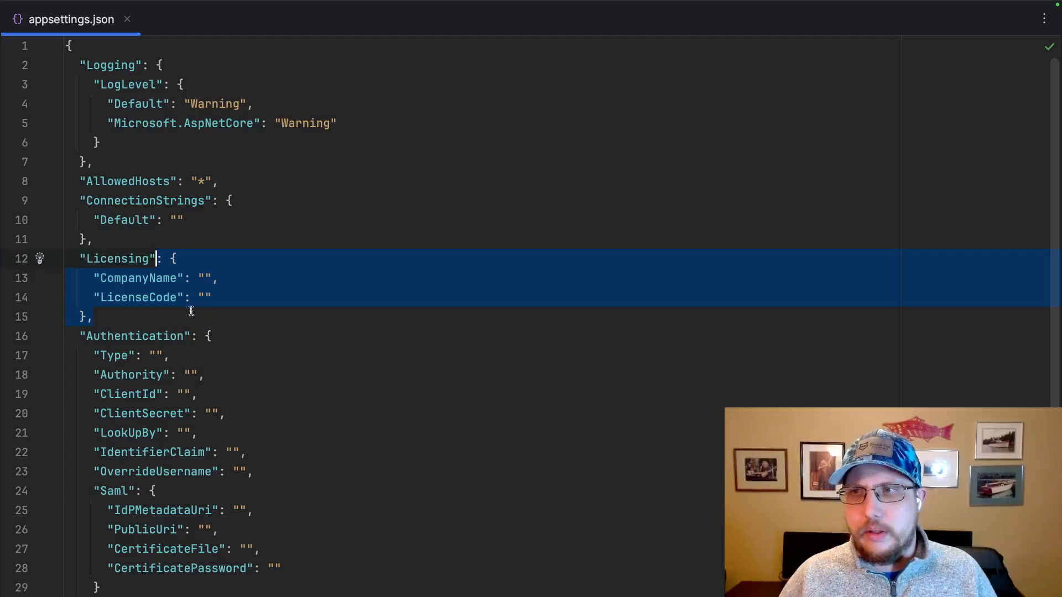
left_click_drag(144, 576, 114, 317)
left_click(247, 378)
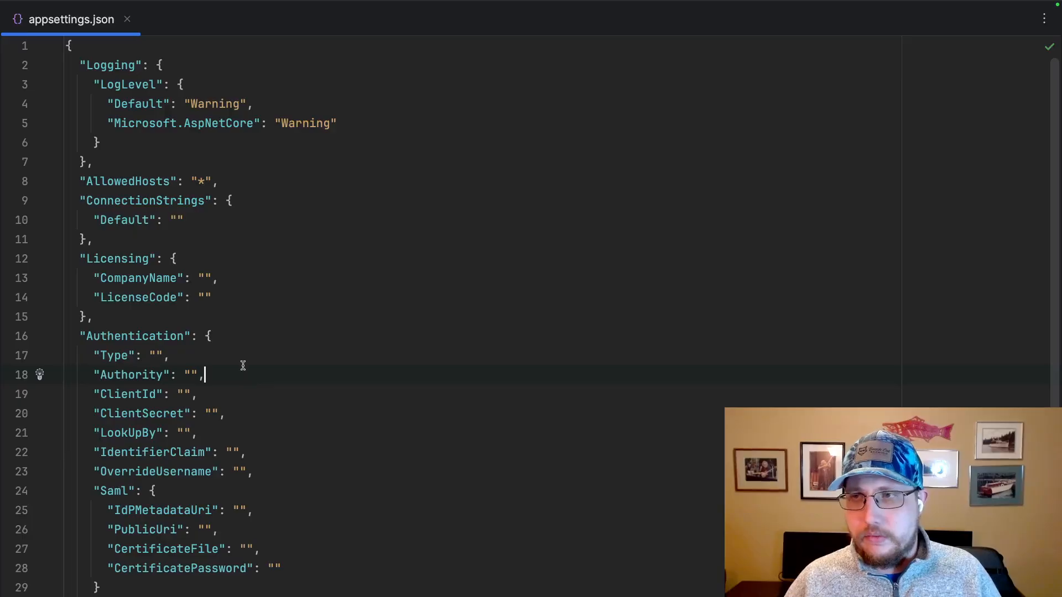
left_click(202, 219)
left_click(176, 220)
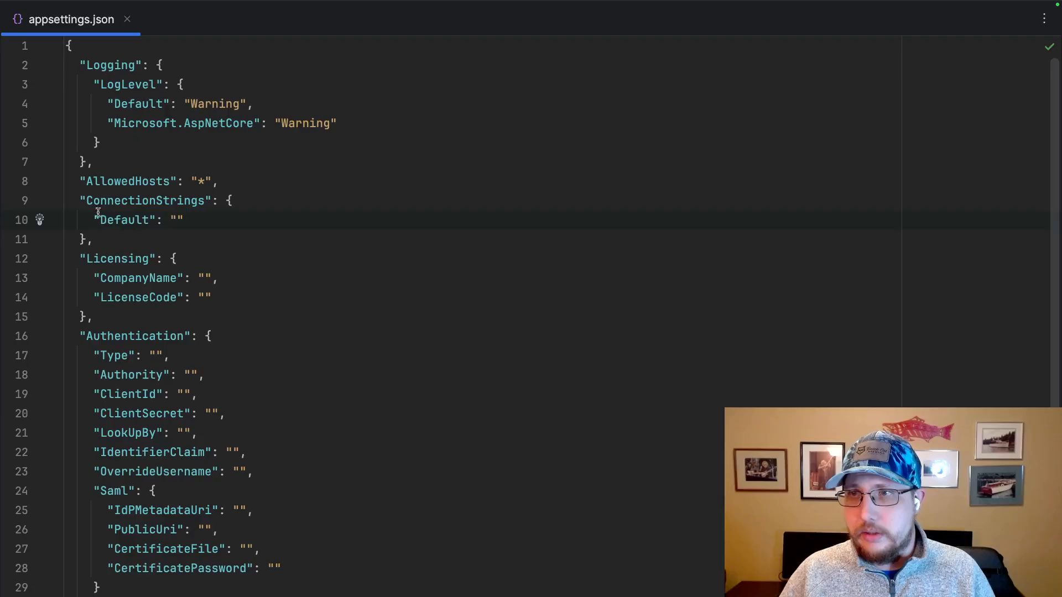
Set the Authentication section's Type value to "none".
left_click(156, 356)
type("none")
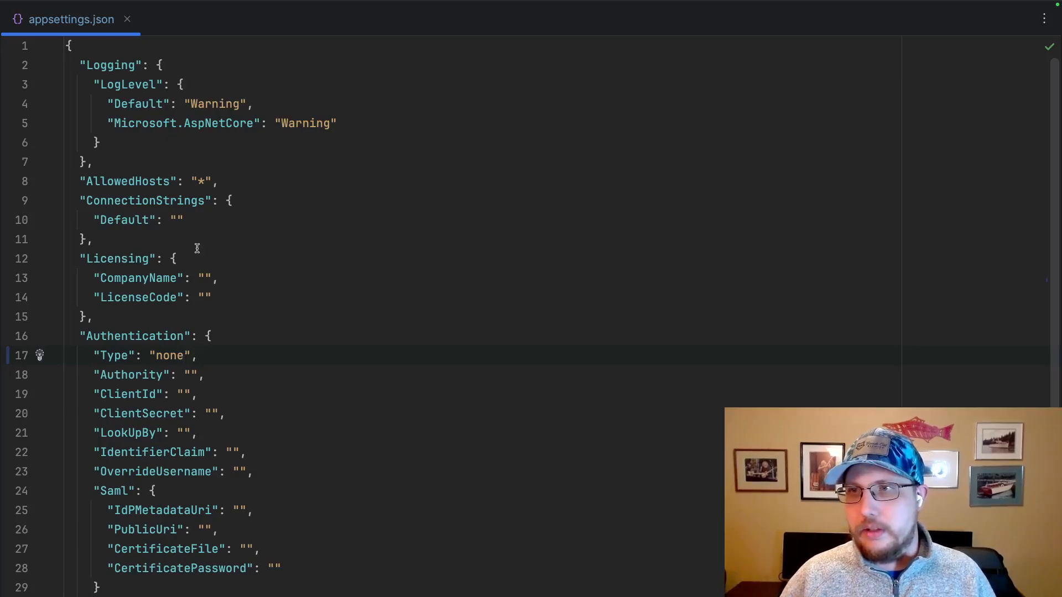
Begin the Default connection string with server=sqlserver.
left_click(195, 220)
key("shift+Home")
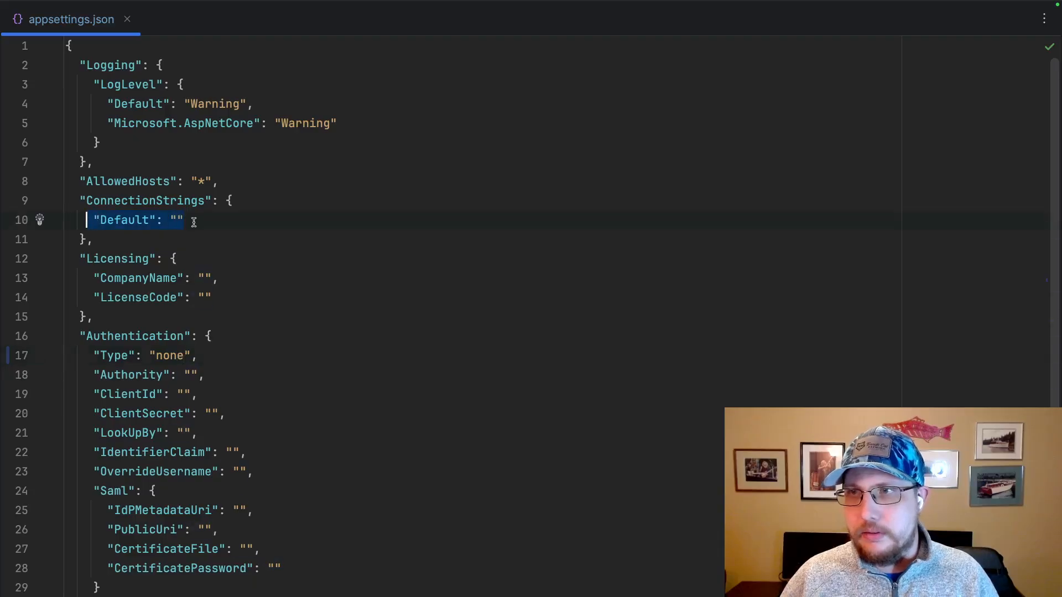
left_click(176, 220)
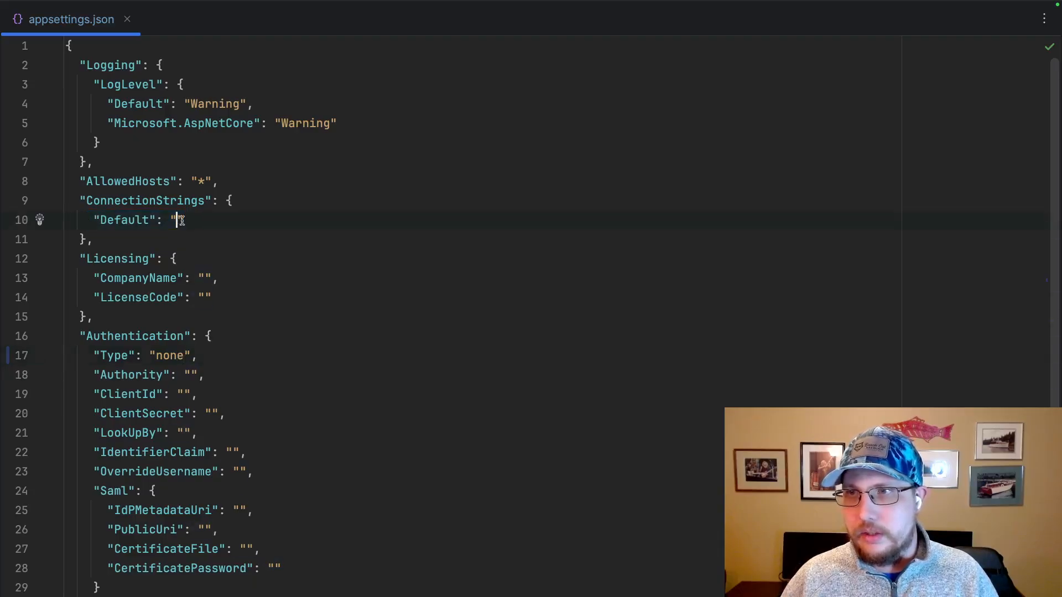
type("server")
type("=mysqlse")
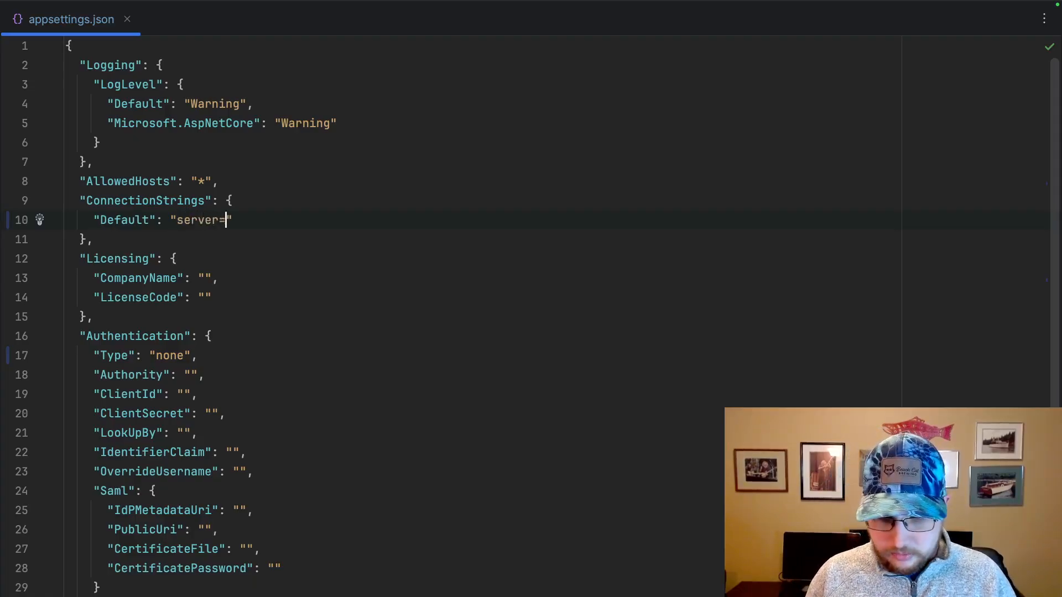
type("rver")
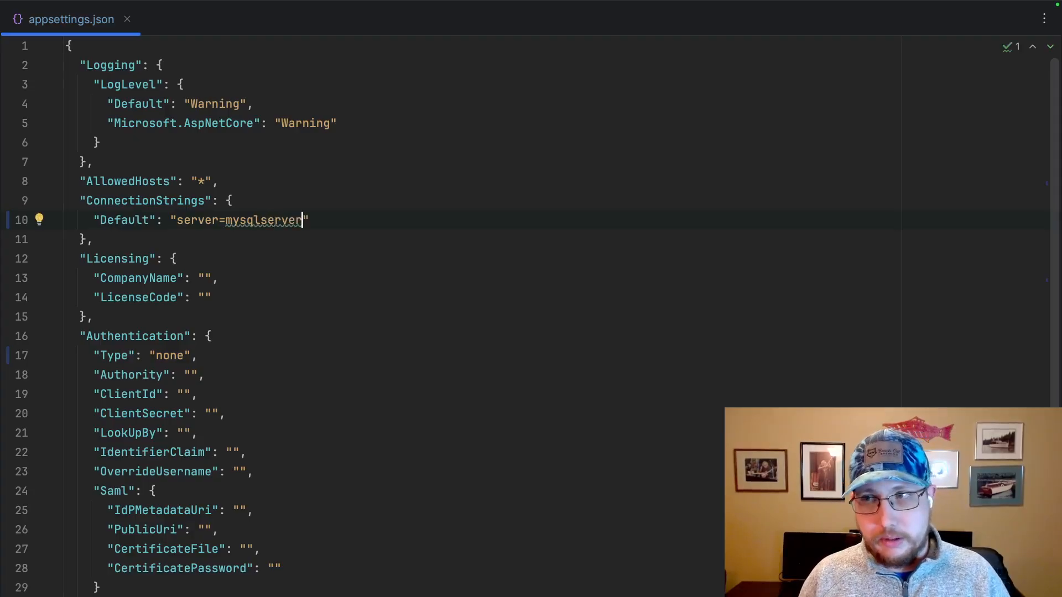
key("Left")
key("Left")
key("Left")
key("Left")
key("Left")
key("Left")
key("Left")
key("Left")
key("Left")
key("Right")
key("BackSpace")
key("BackSpace")
key("Right")
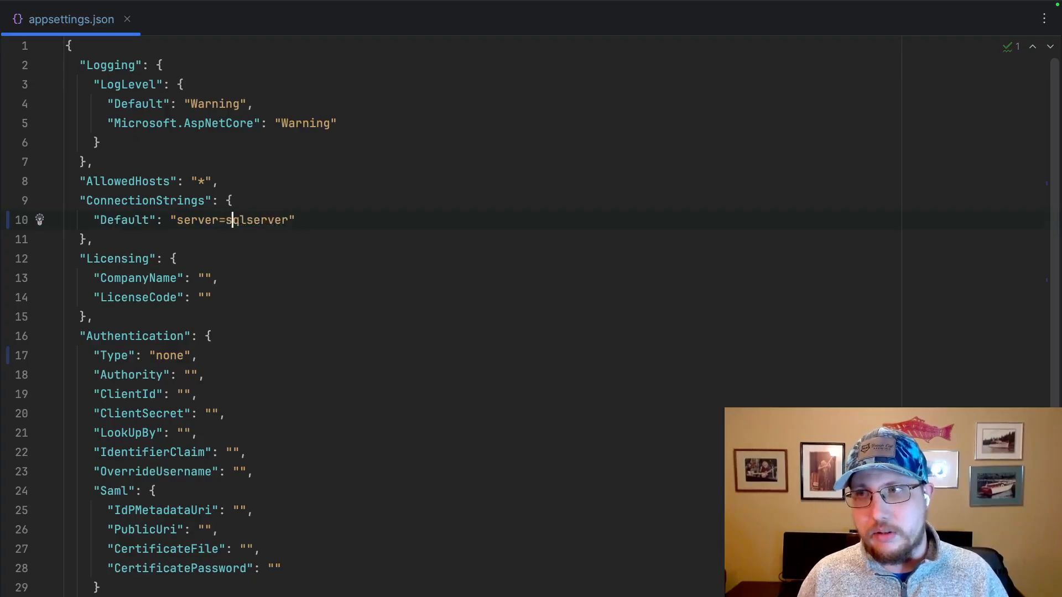
Append uid=cortex and the database account's password to the Default connection string, separating the entries with semicolons.
left_click(66, 239)
key("Left")
key("Left")
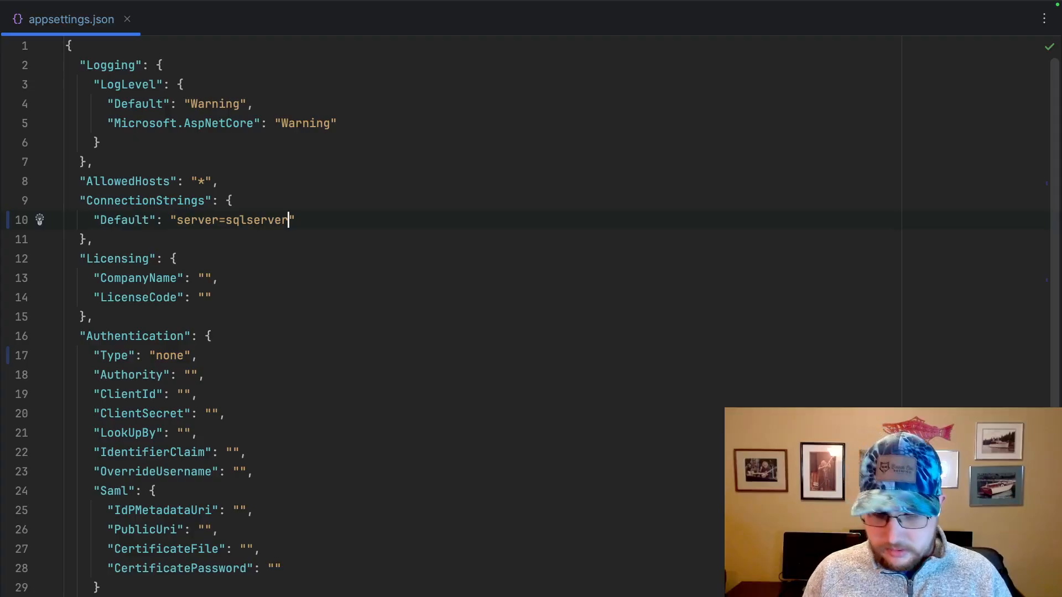
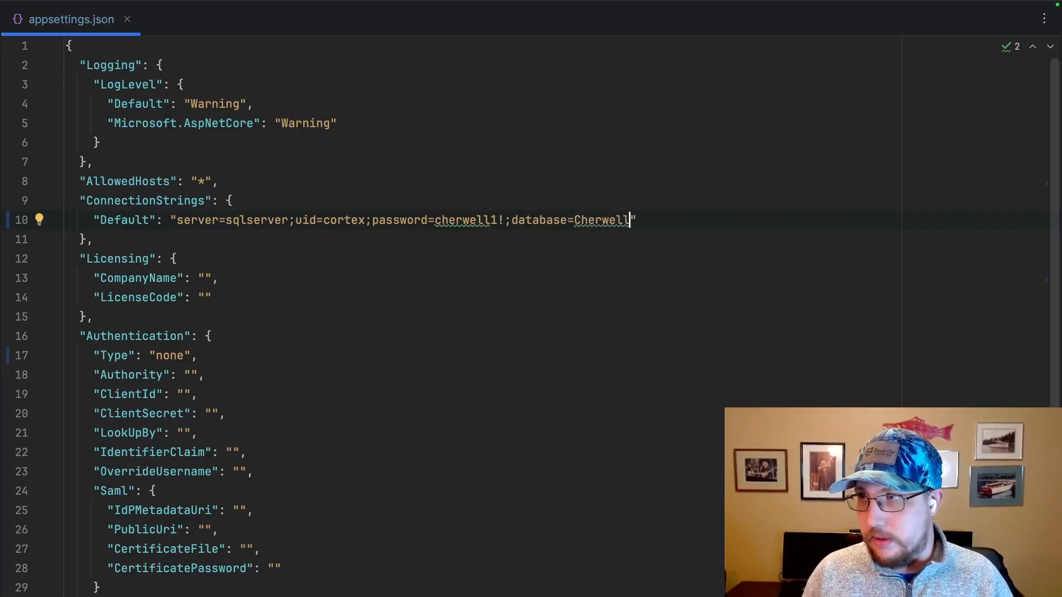
Append ;database=Cherwell to the end of the Default connection string.
key("End")
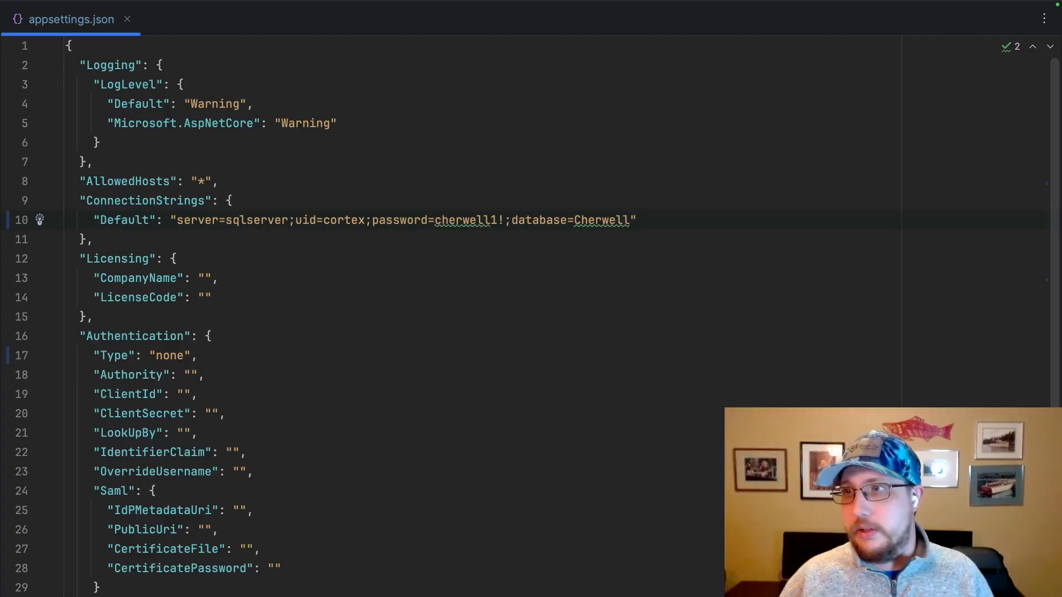
Extend the uid in the Default connection string to cortexreadonly.
left_click(367, 220)
type("readonly")
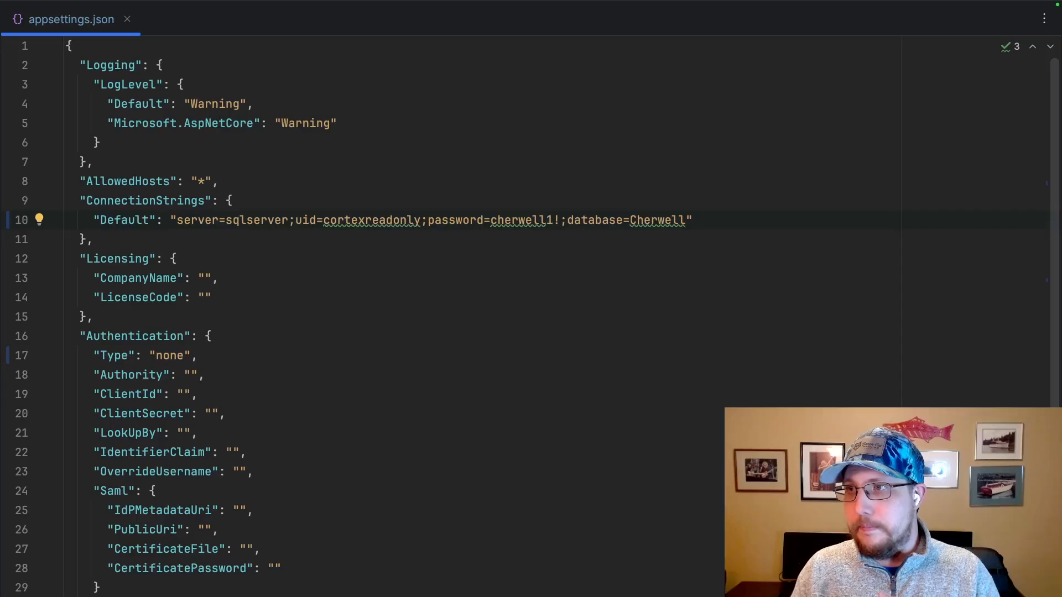
Try cortexreadwrite as the uid in the Default connection string, and return it to cortexreadonly.
key("shift+Left")
key("shift+Left")
key("shift+Left")
key("shift+Left")
key("shift+Left")
key("shift+Left")
key("shift+Left")
key("shift+Left")
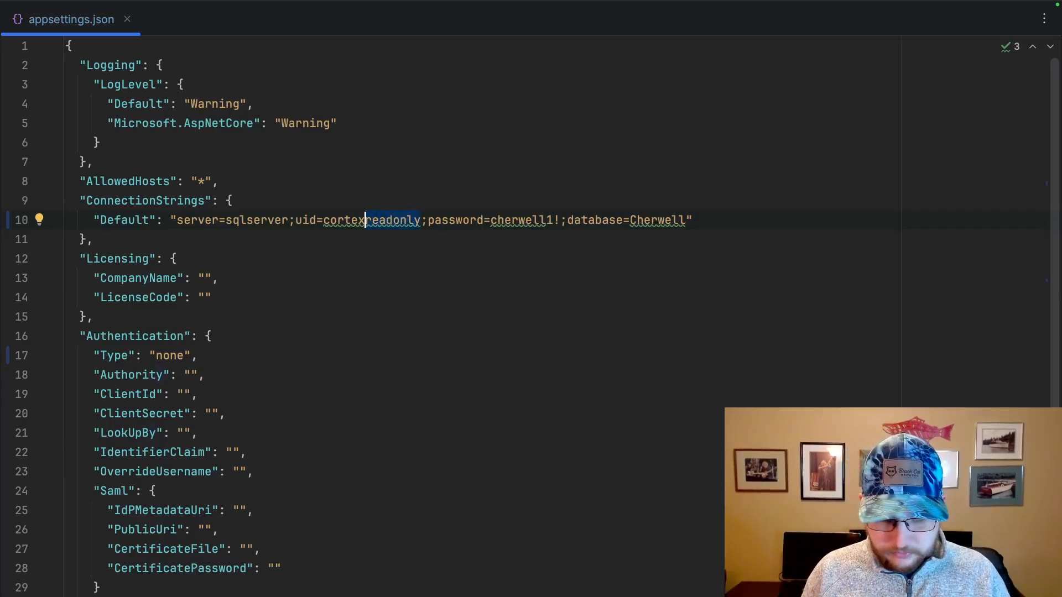
type("read")
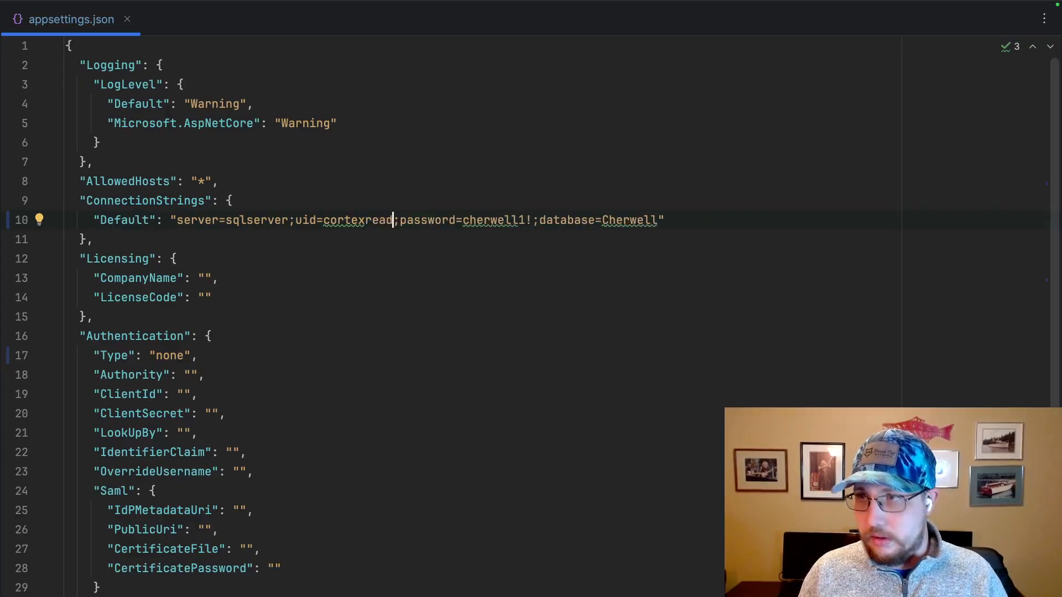
type("write")
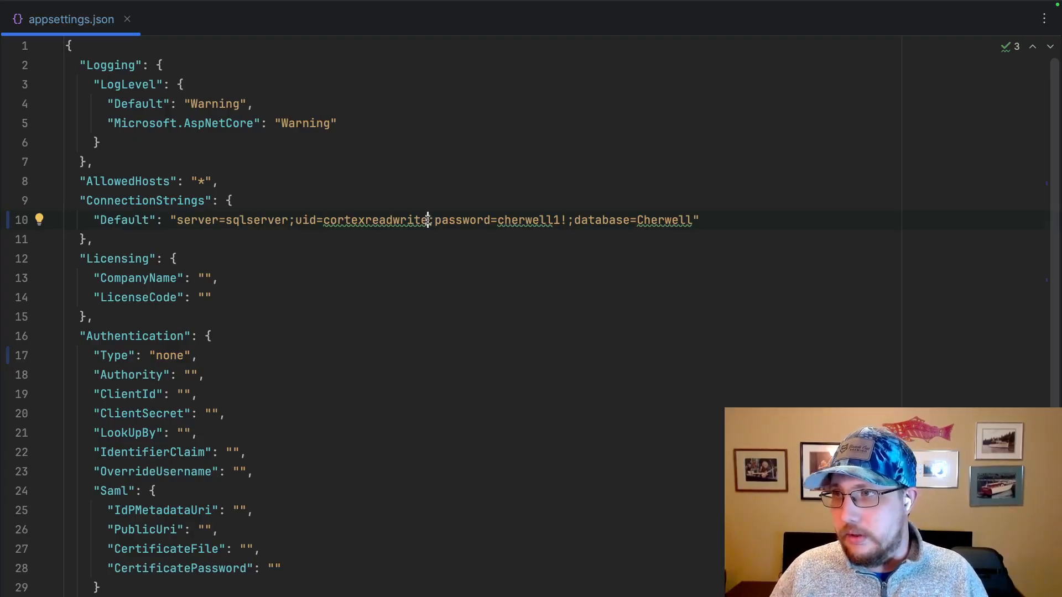
left_click_drag(428, 220, 395, 221)
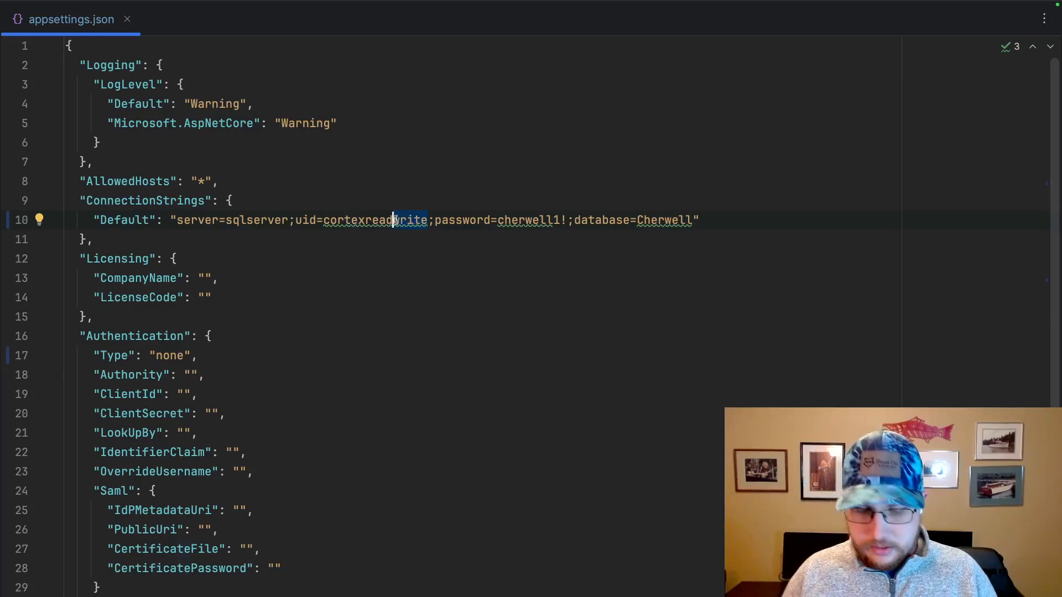
type("only")
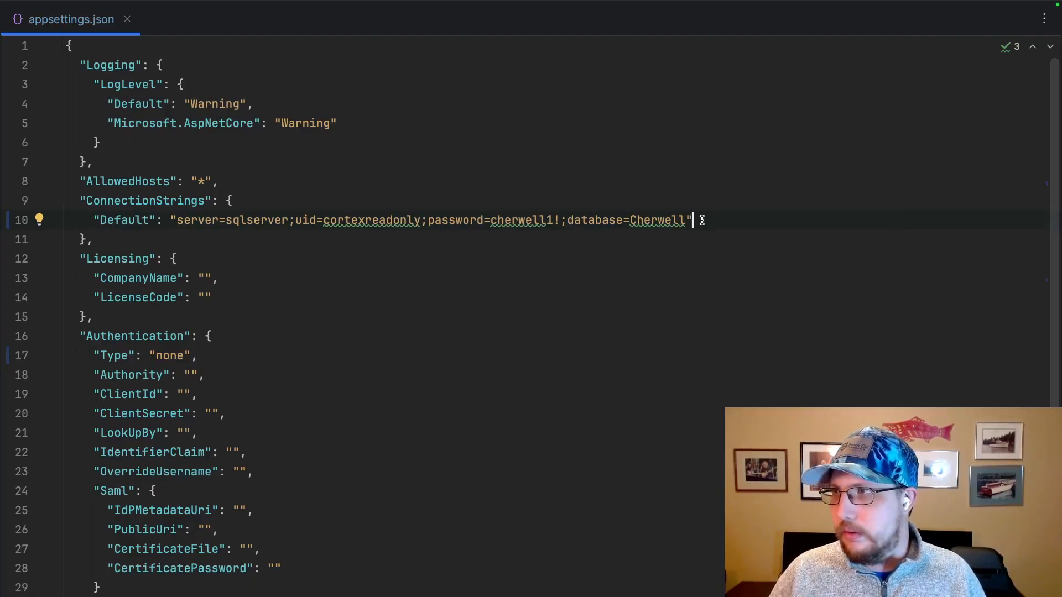
Duplicate the Default connection string as a second, comma-separated entry below it and name the copy Cortex.
type(",")
left_click_drag(702, 220, 233, 201)
key("ctrl+c")
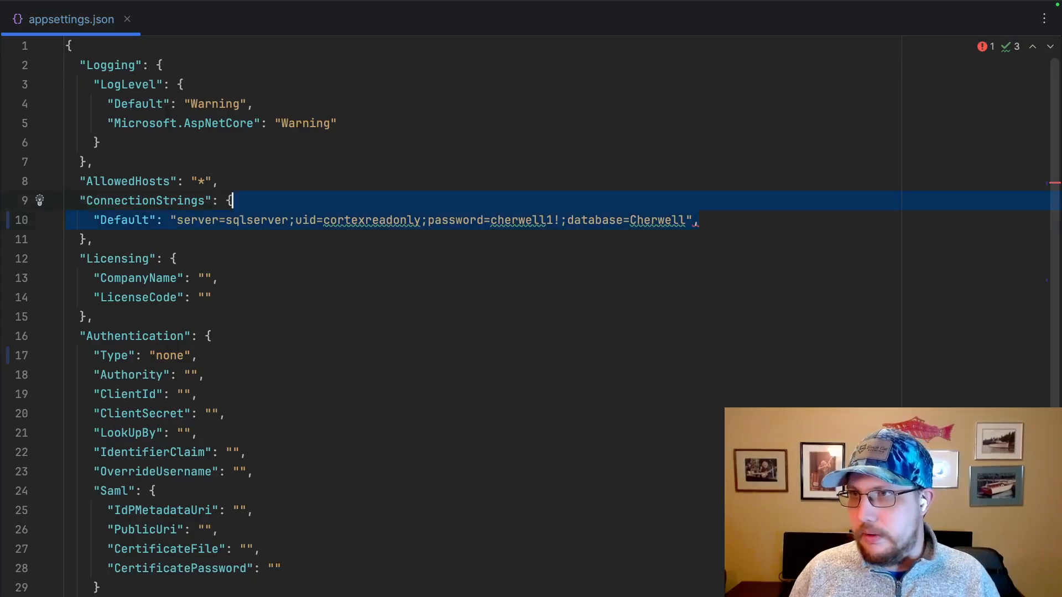
left_click(699, 220)
key("ctrl+v")
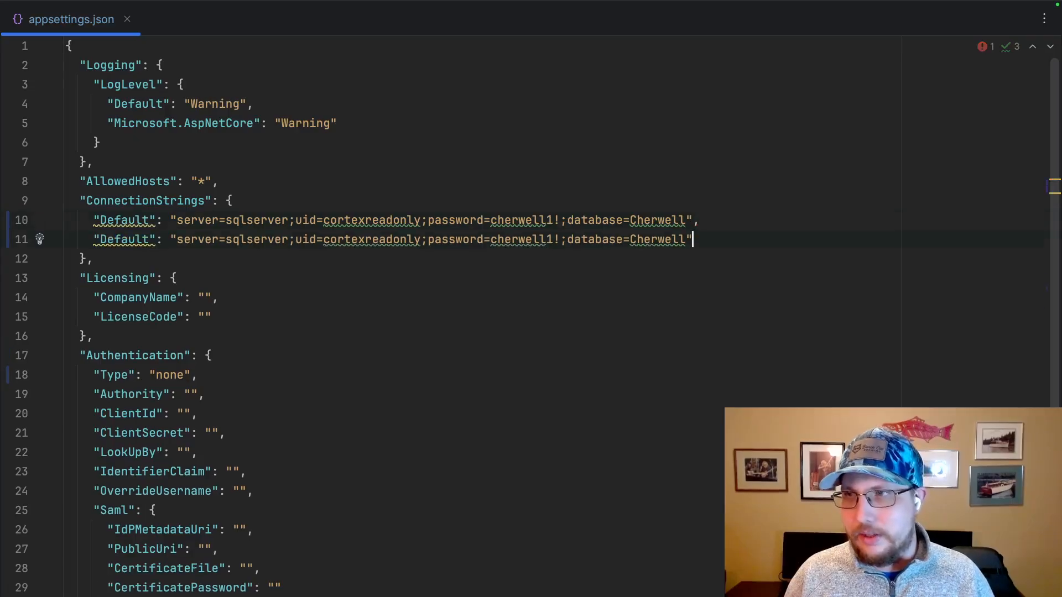
double_click(128, 240)
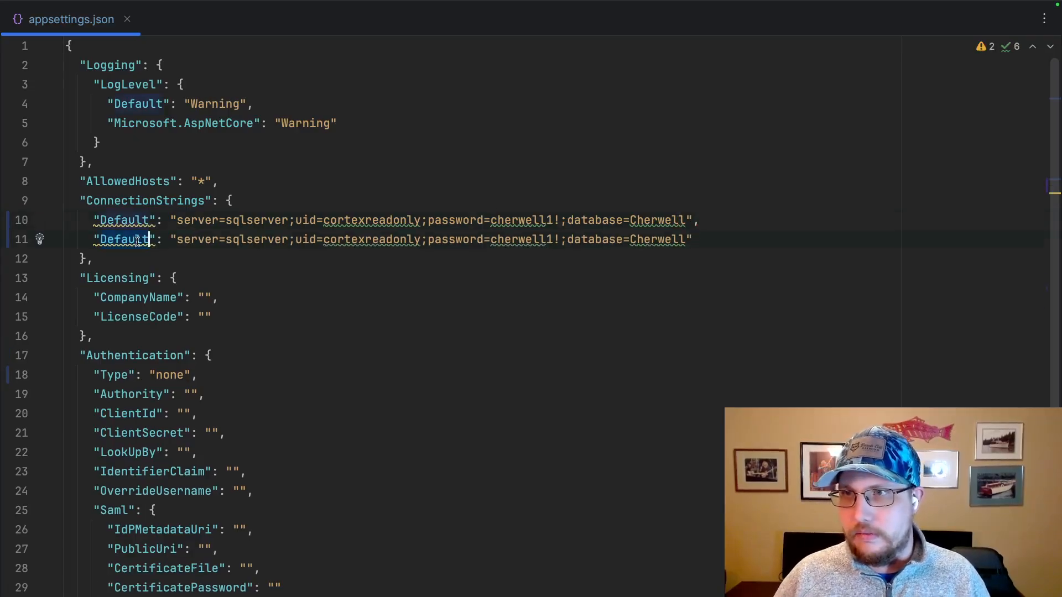
type("Contex")
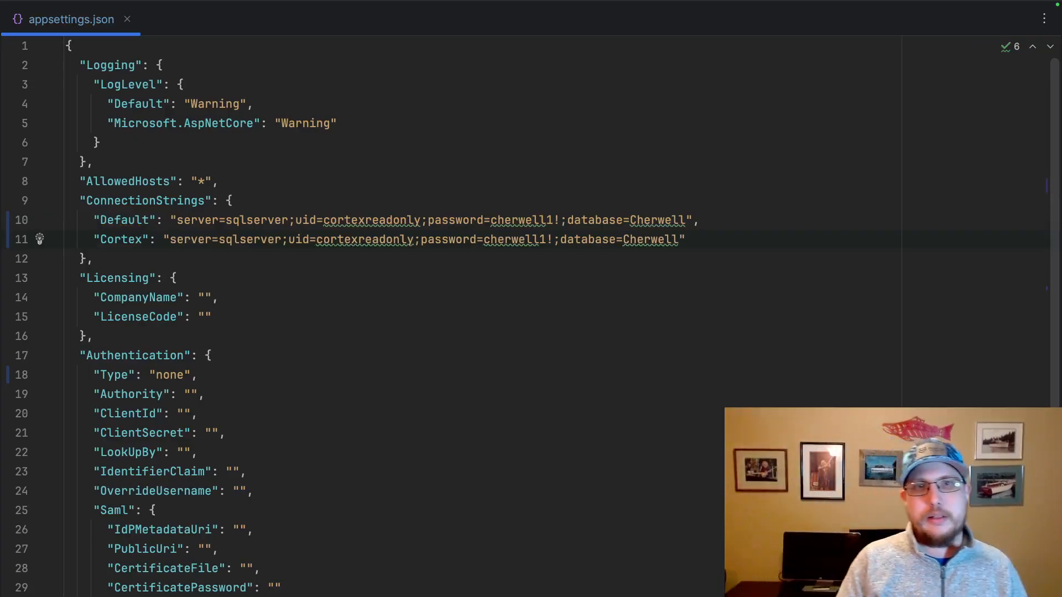
In the Cortex connection string, set the database to Cortex and the uid to cortexreadwrite.
double_click(121, 220)
double_click(117, 239)
left_click(365, 239)
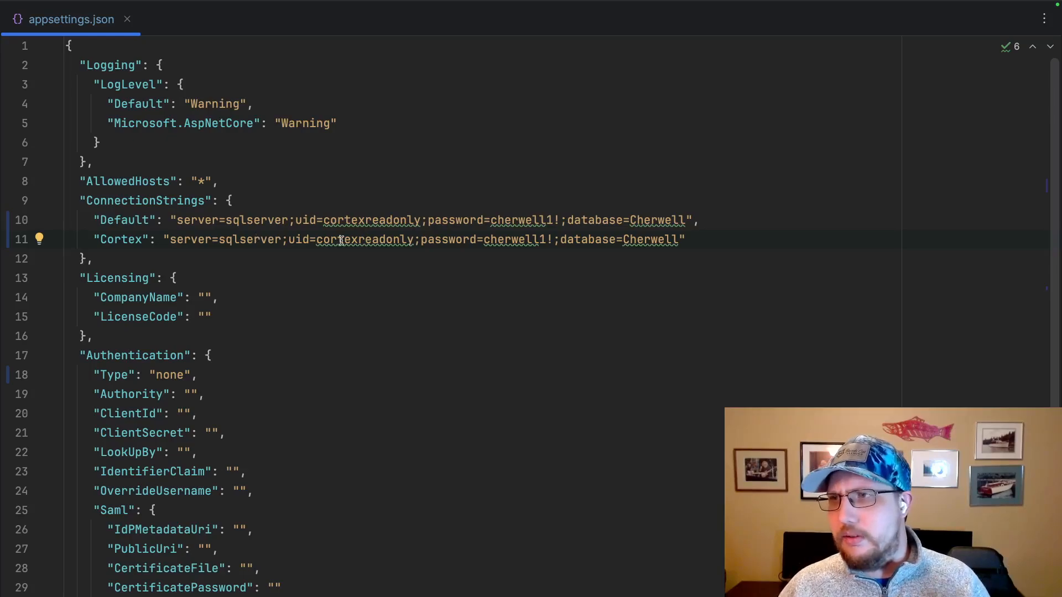
mouse_move(343, 240)
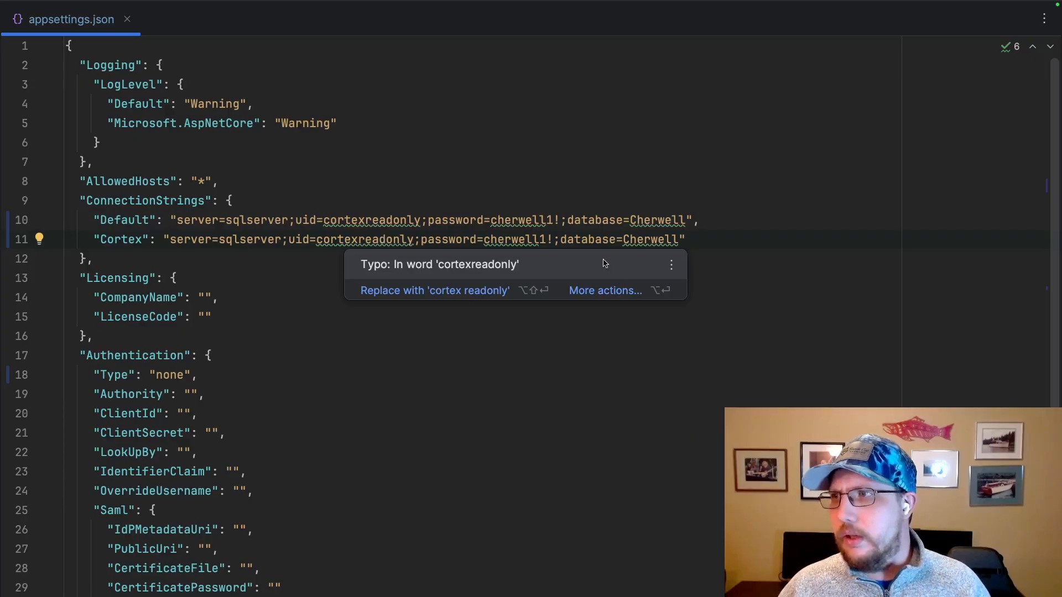
double_click(636, 242)
type("Cortex")
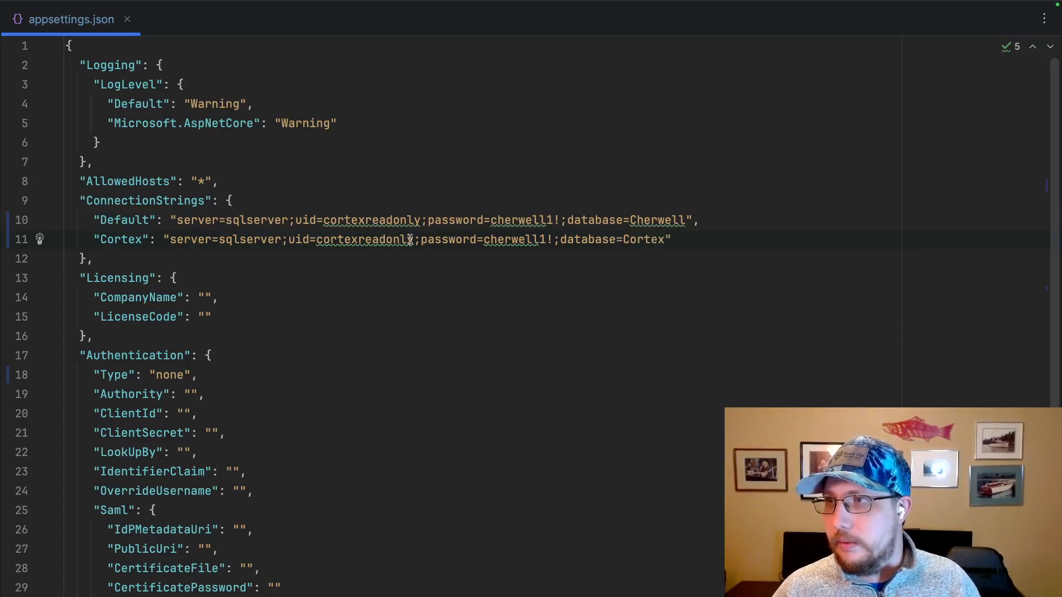
left_click_drag(414, 241, 359, 241)
type("readwrite")
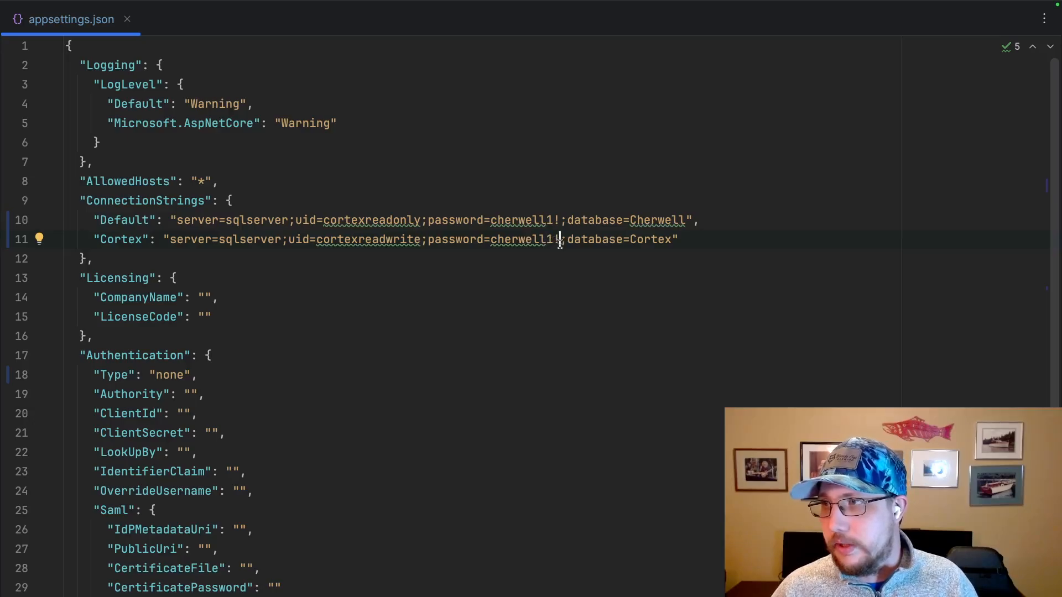
left_click(693, 242)
double_click(661, 242)
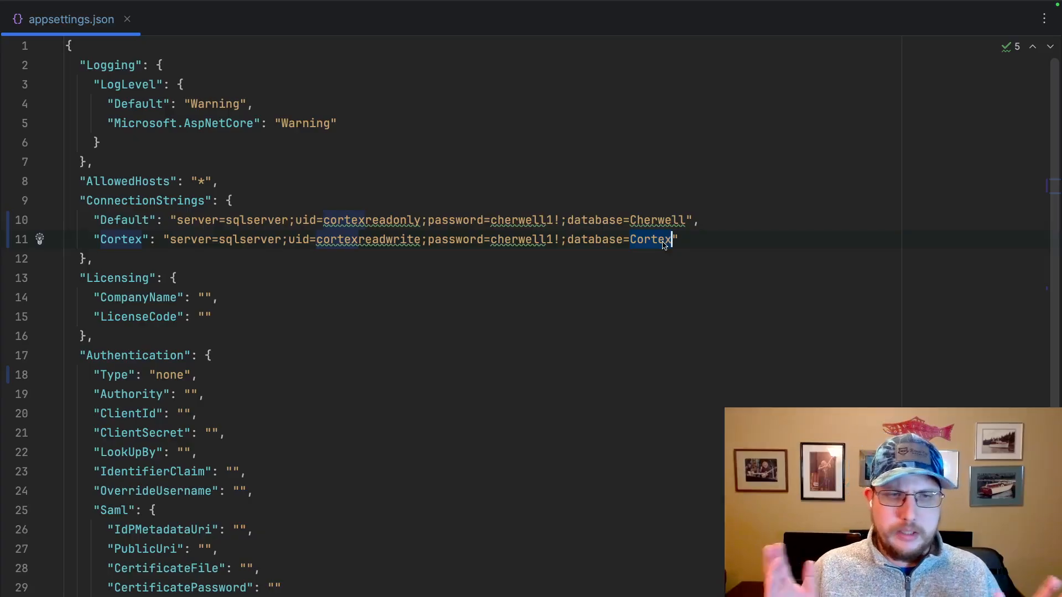
left_click(684, 241)
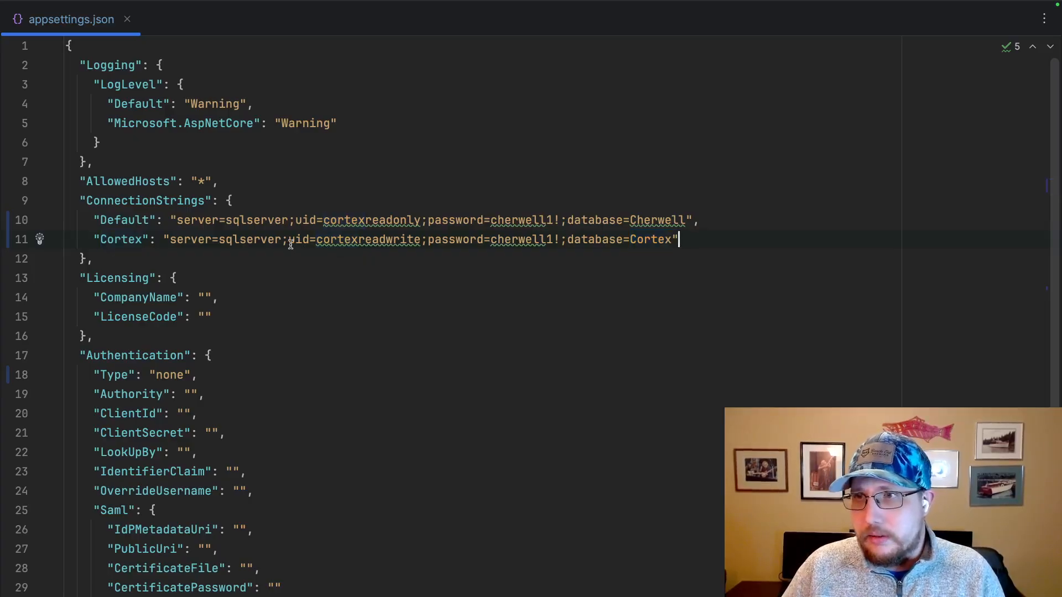
double_click(126, 239)
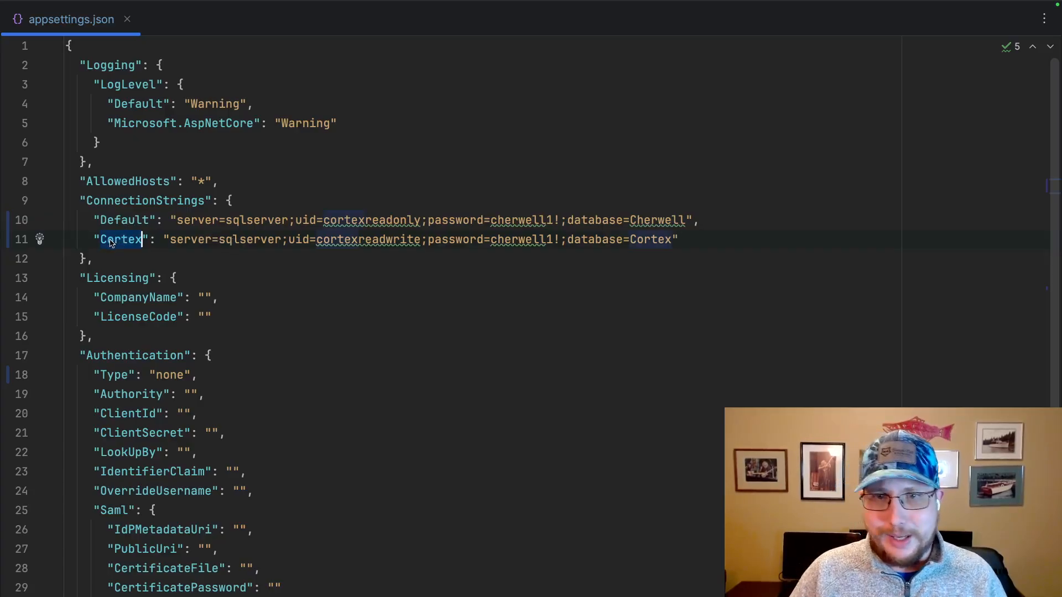